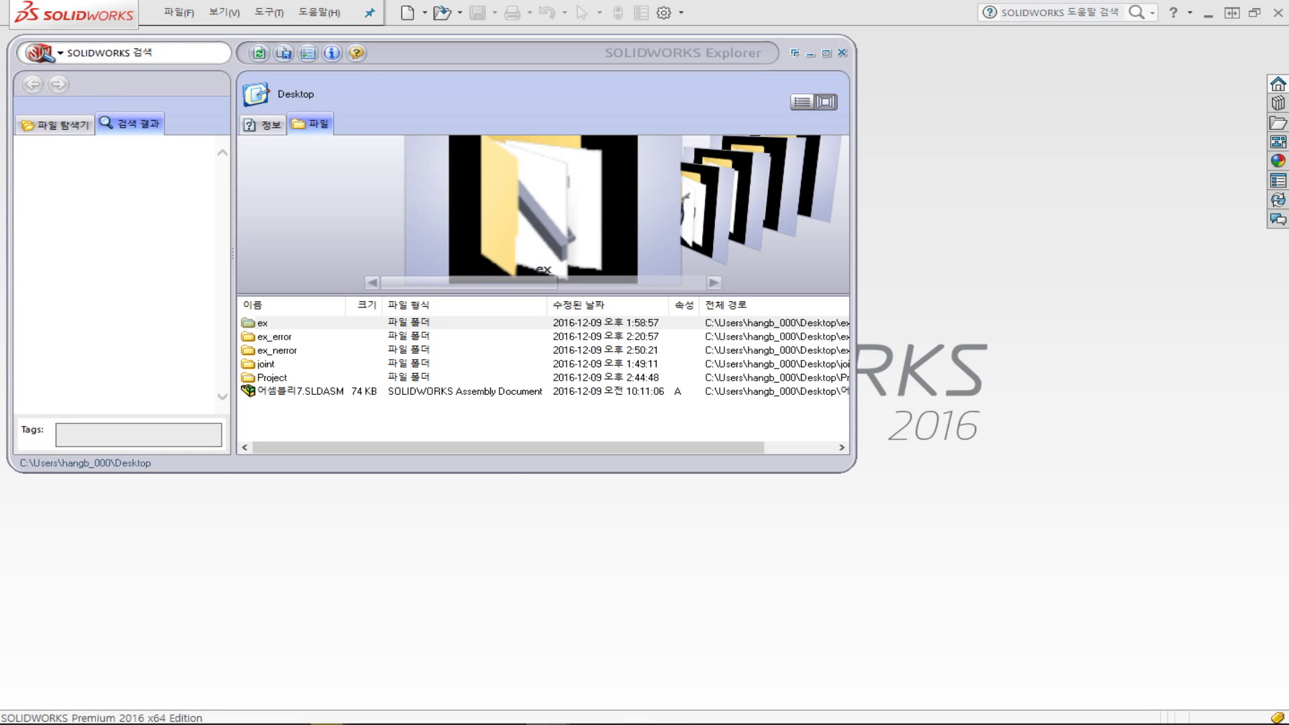
# Maximize SOLIDWORKS Explorer and scroll through the file previews
pyautogui.click(827, 52)
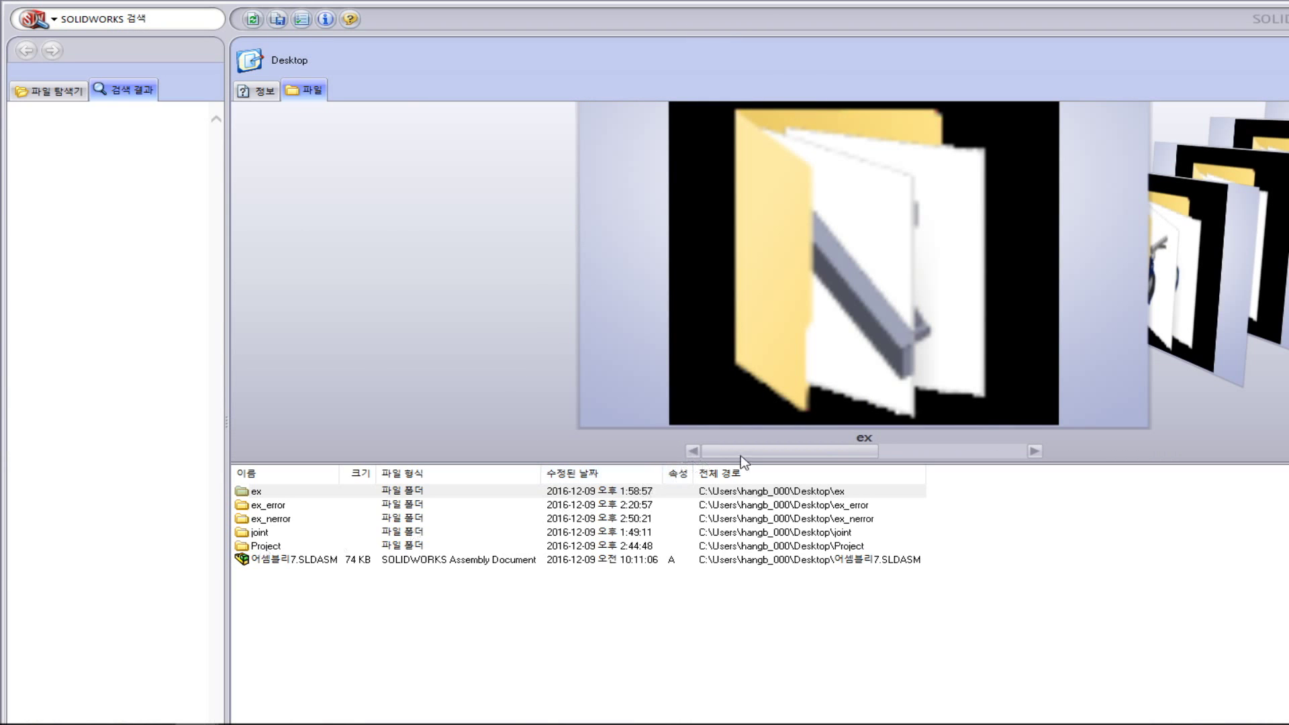
pyautogui.moveTo(751, 449)
pyautogui.mouseDown()
pyautogui.moveTo(810, 463)
pyautogui.moveTo(946, 454)
pyautogui.mouseUp()
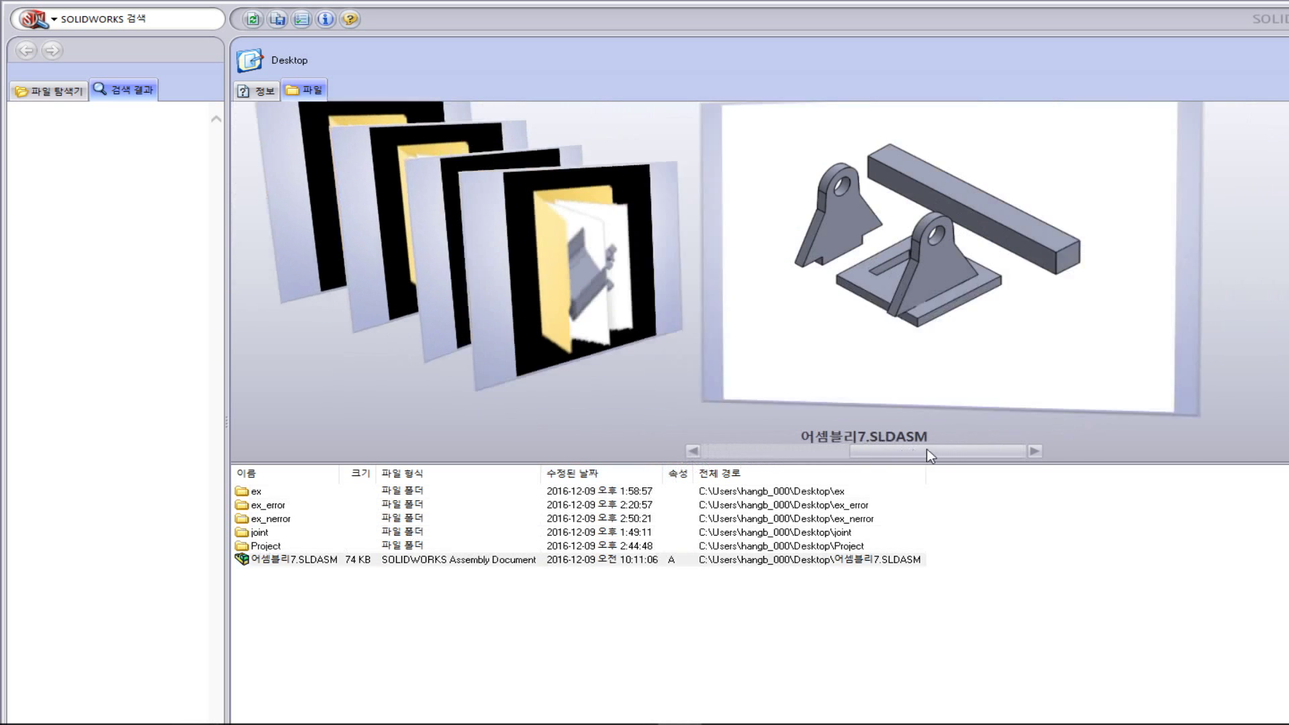
pyautogui.moveTo(947, 454); pyautogui.dragTo(765, 474)
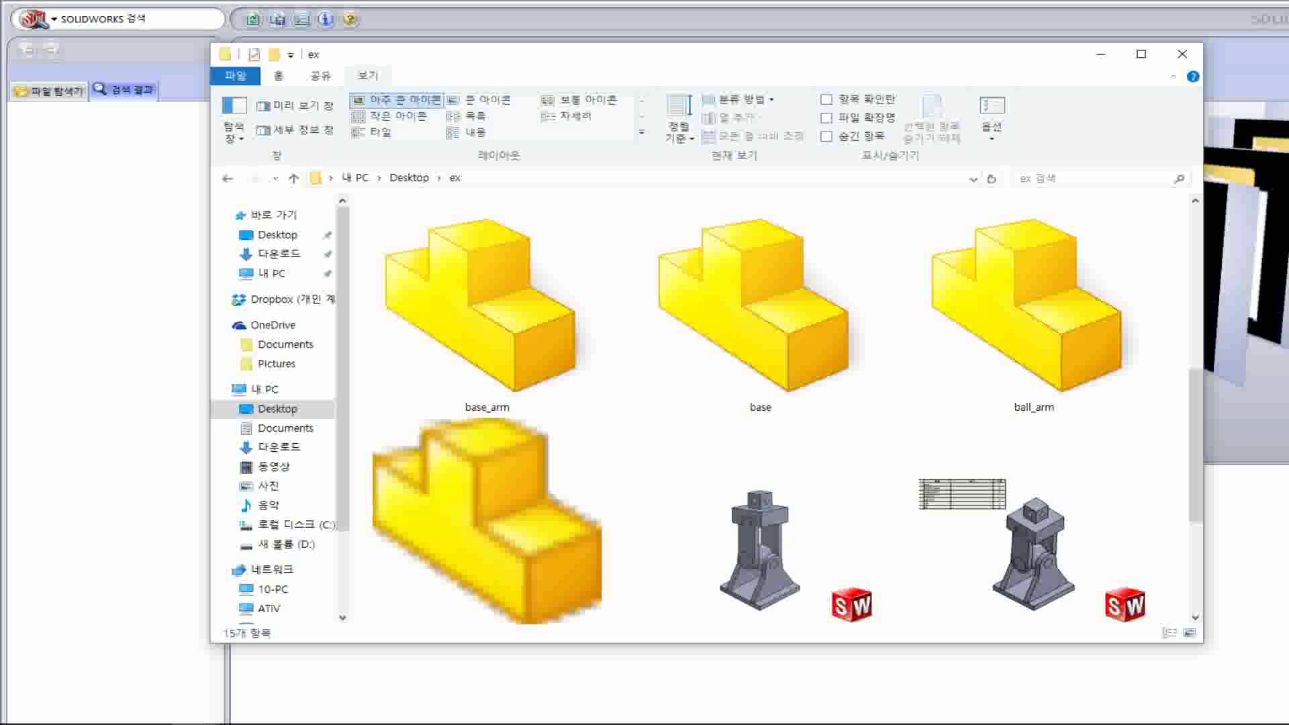
# Close the stray ex folder window, open ex_nerror and browse its valve file previews
pyautogui.click(1099, 63)
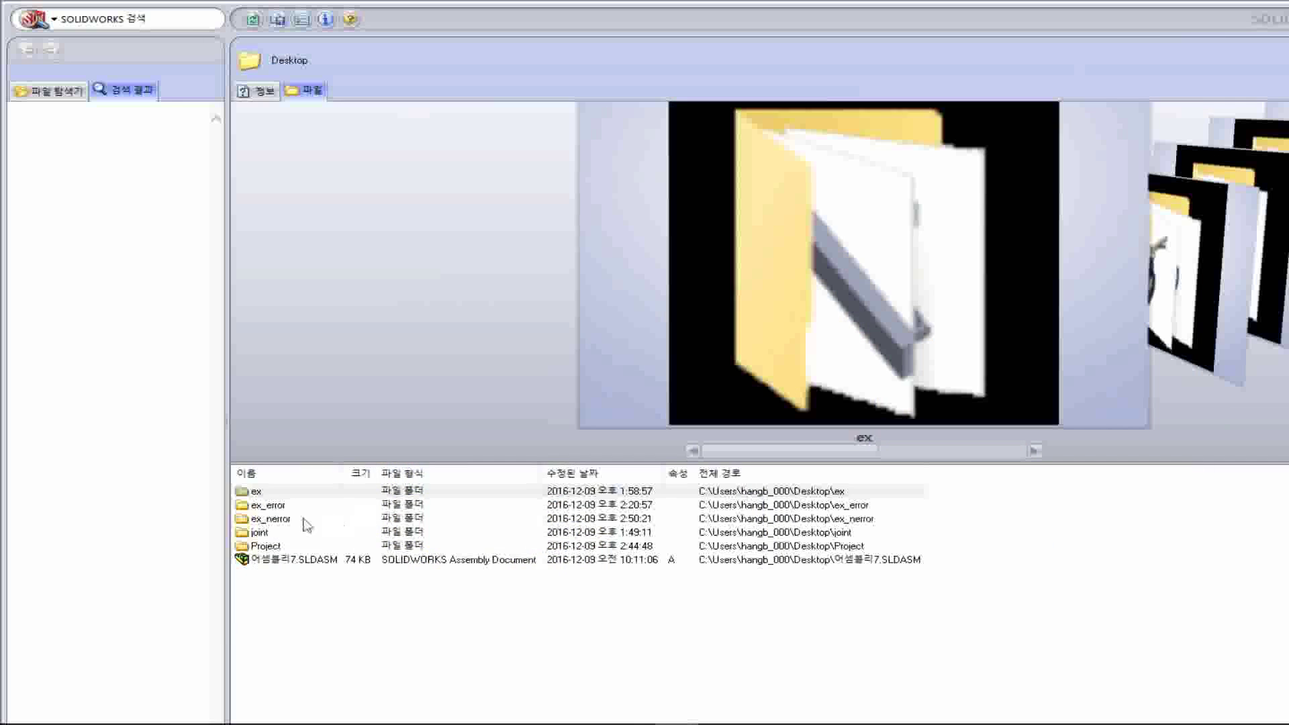
pyautogui.doubleClick(271, 520)
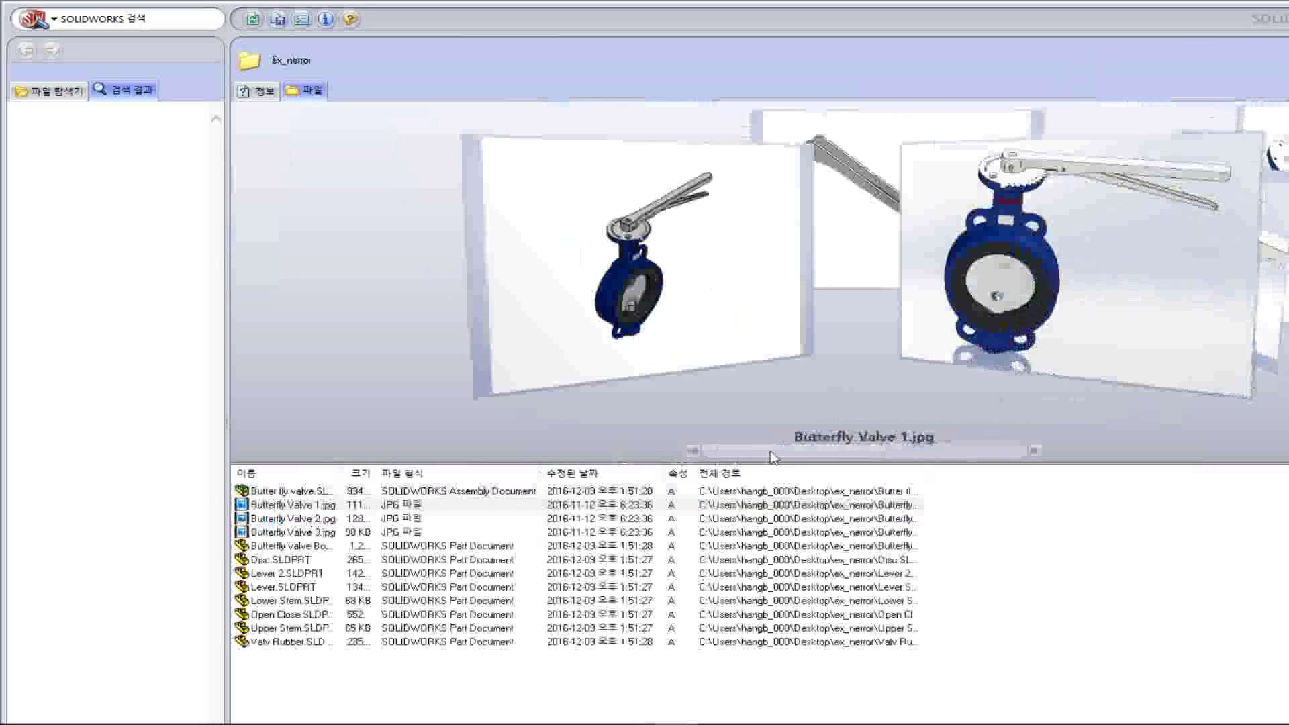
pyautogui.moveTo(747, 460); pyautogui.dragTo(953, 453)
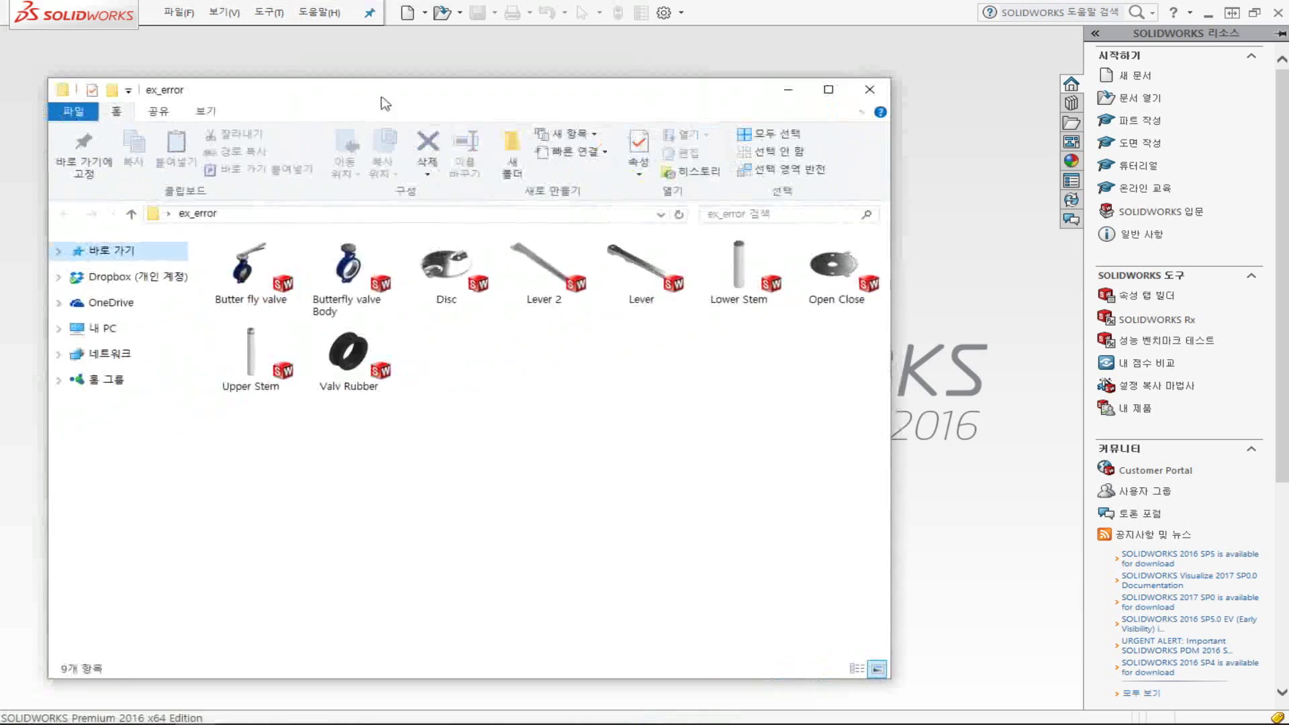
# Move the ex_error File Explorer window toward the centre of the screen
pyautogui.moveTo(382, 101); pyautogui.dragTo(482, 109)
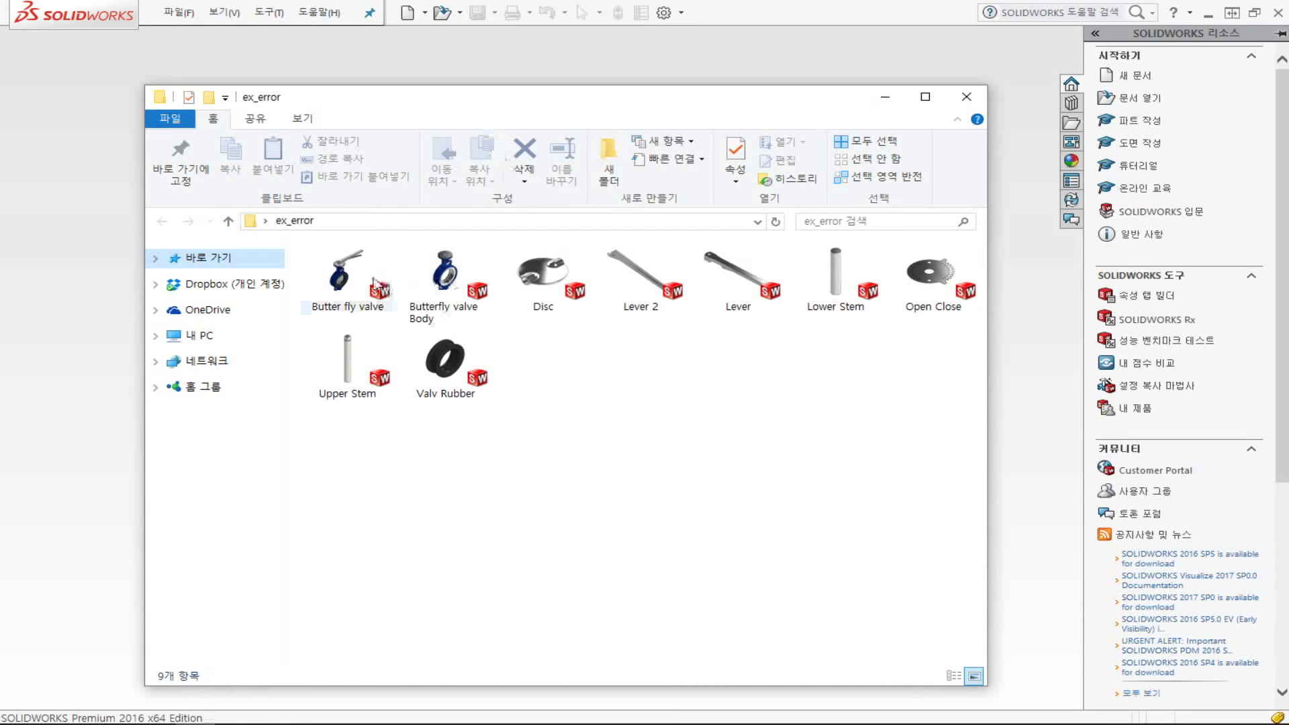
pyautogui.click(349, 281)
pyautogui.doubleClick(349, 282)
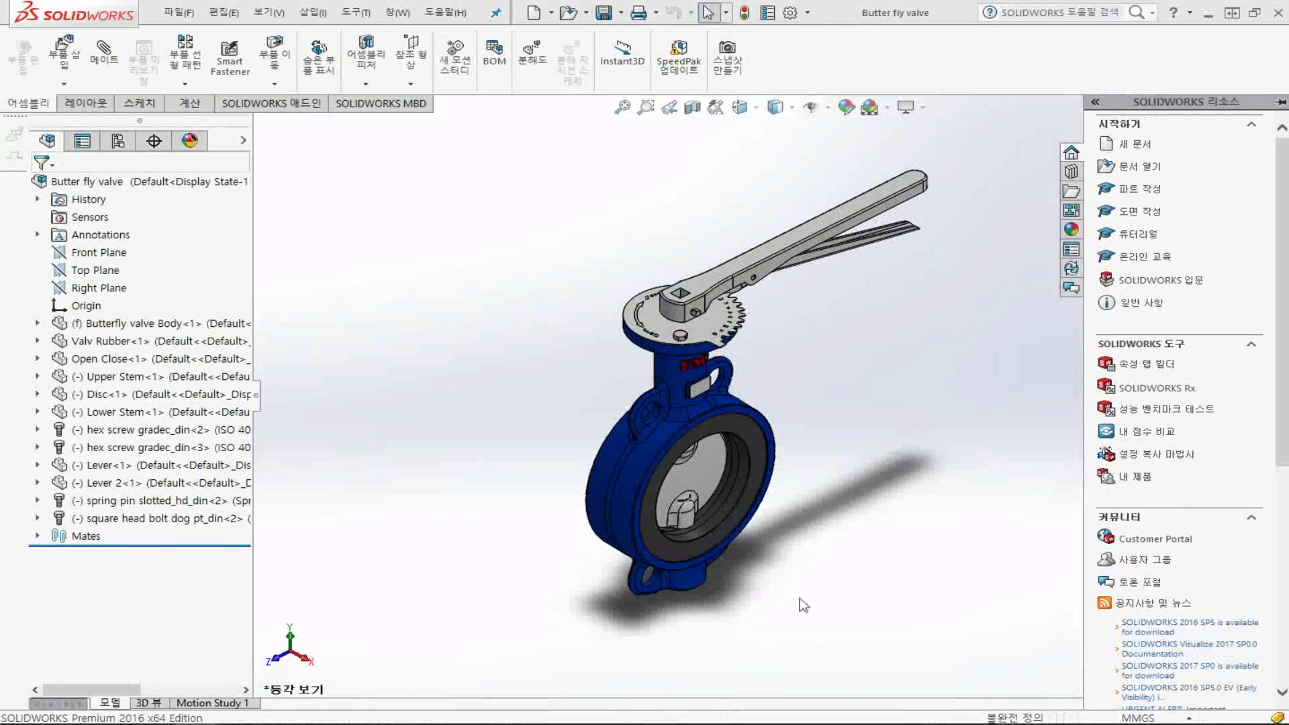
pyautogui.click(984, 388)
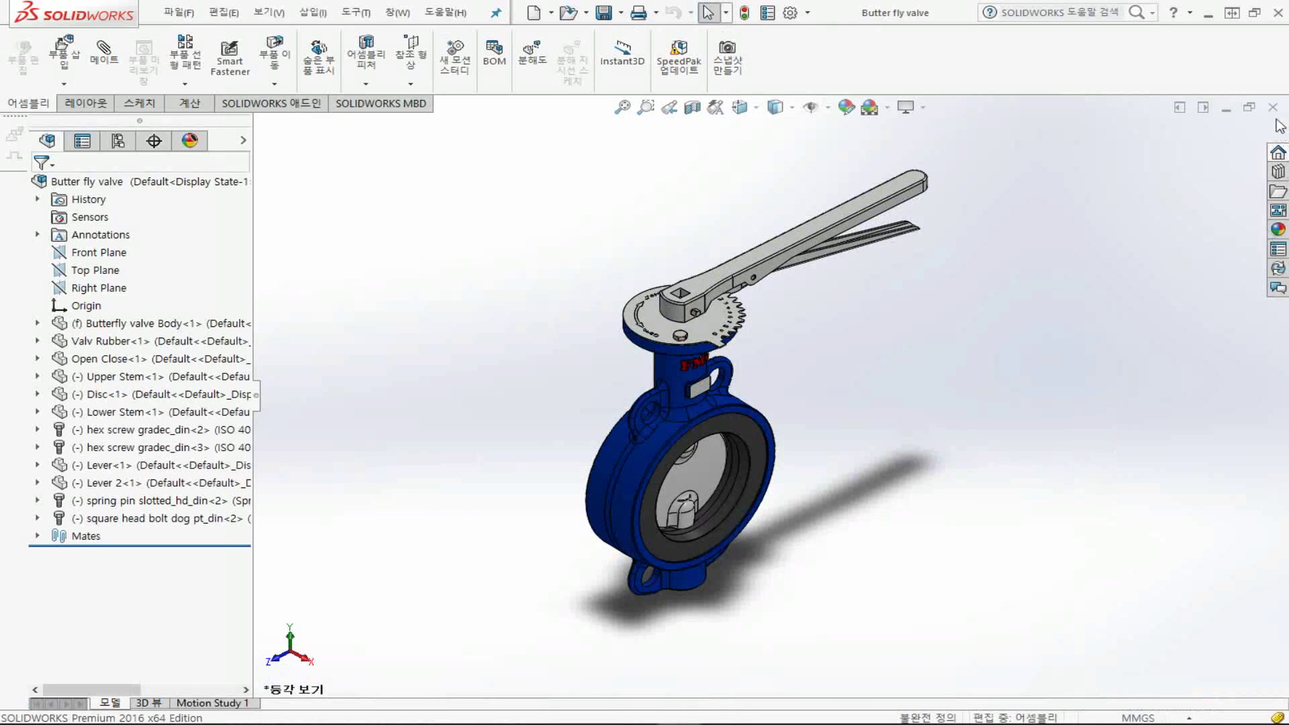
pyautogui.click(1273, 108)
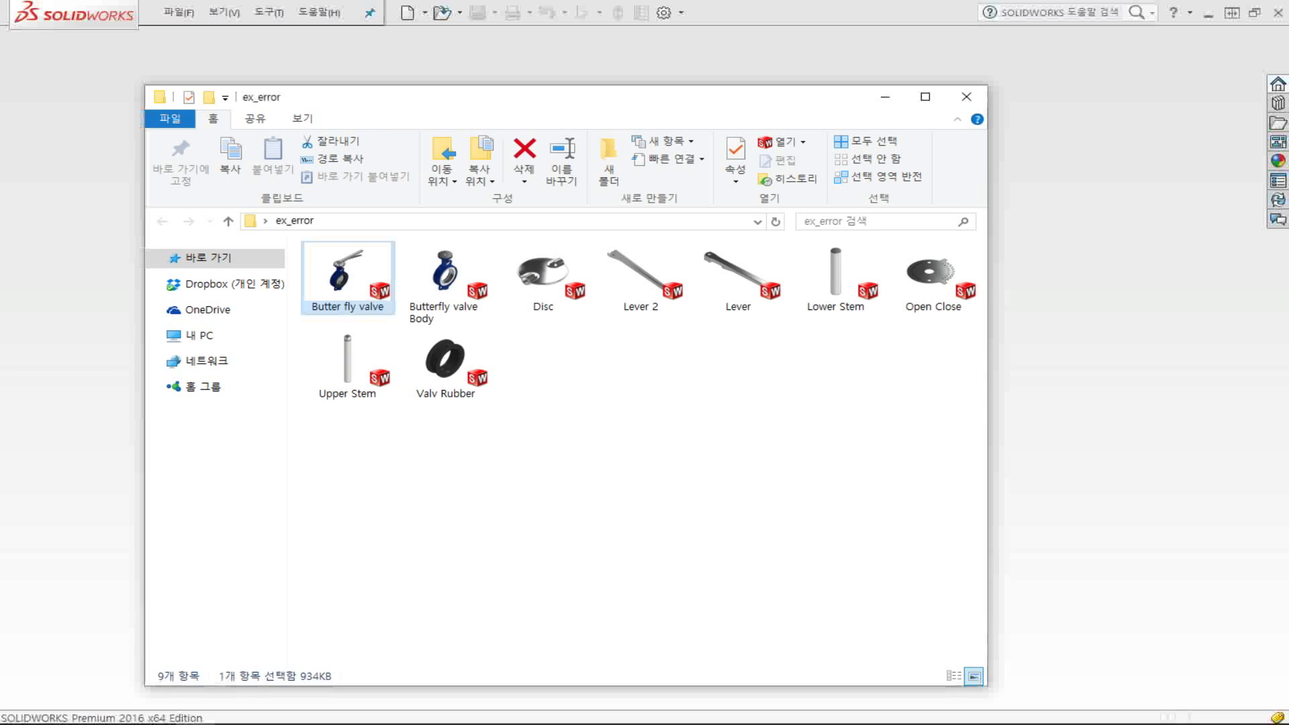
# Rename the Butterfly valve Body file to 'body' and open the Butter fly valve assembly
pyautogui.click(426, 314)
pyautogui.click(426, 314)
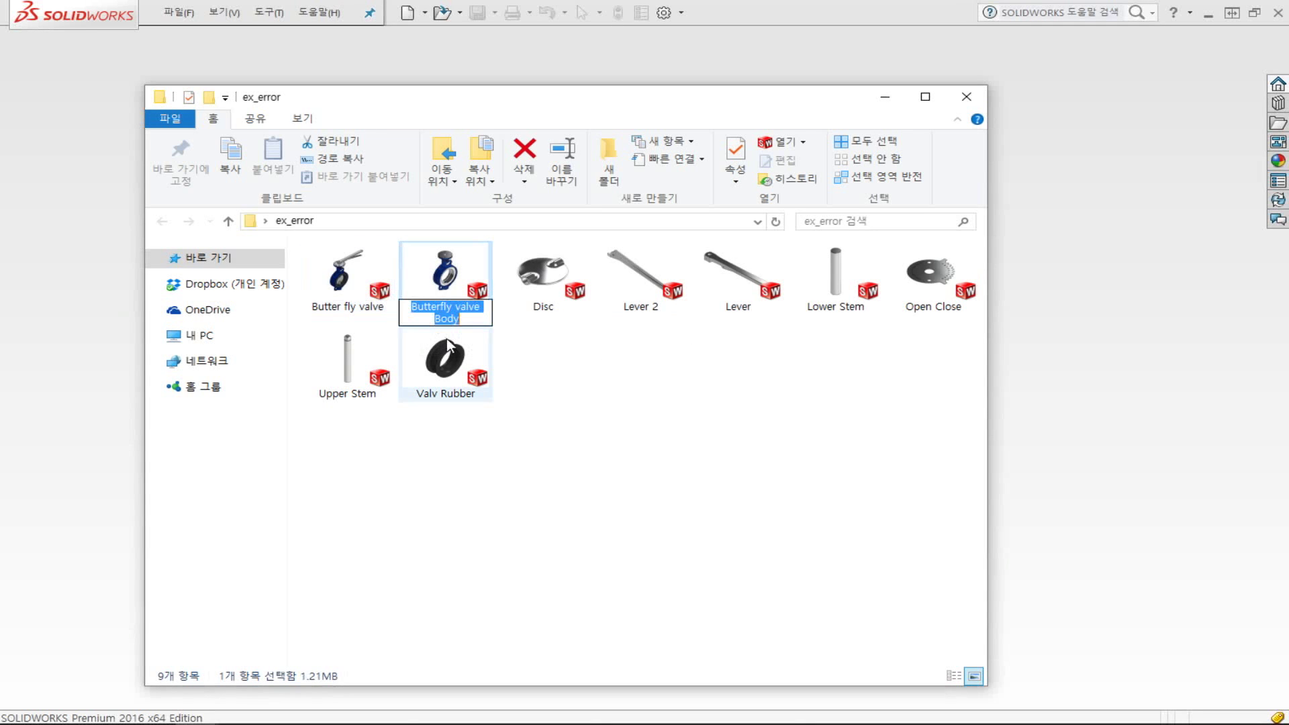
pyautogui.write('body')
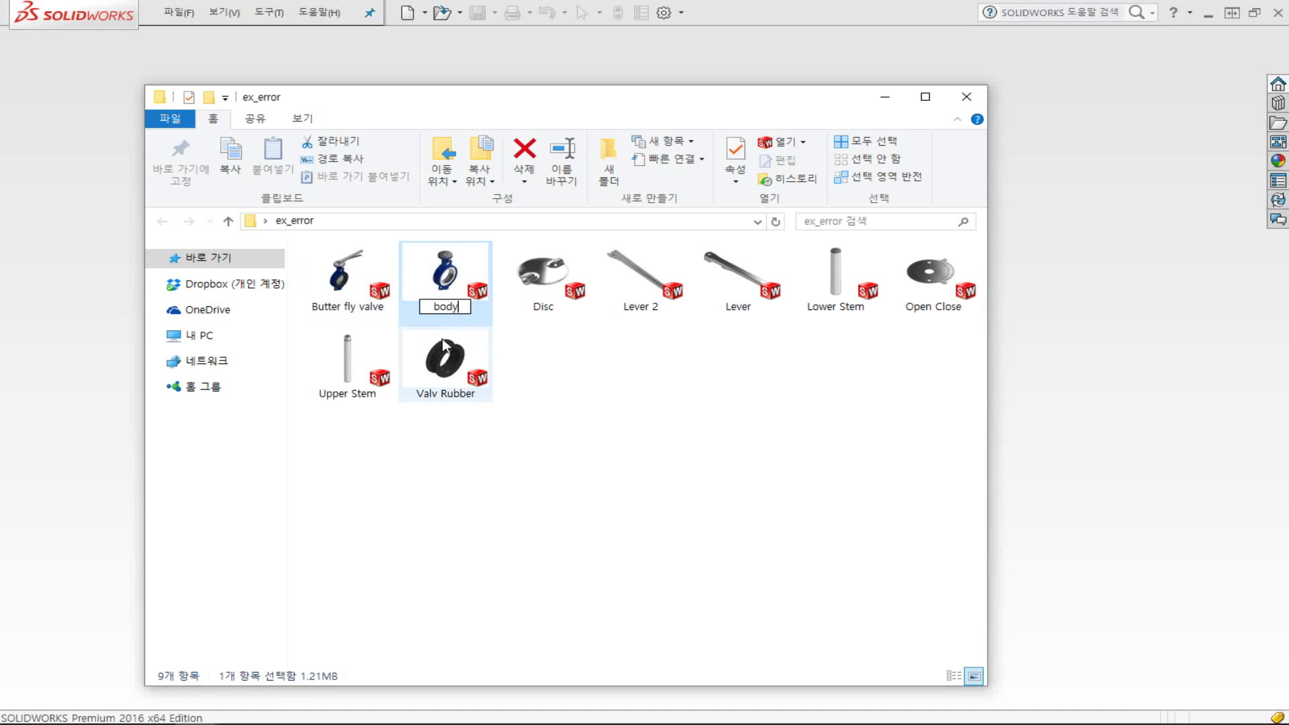
pyautogui.press('Return')
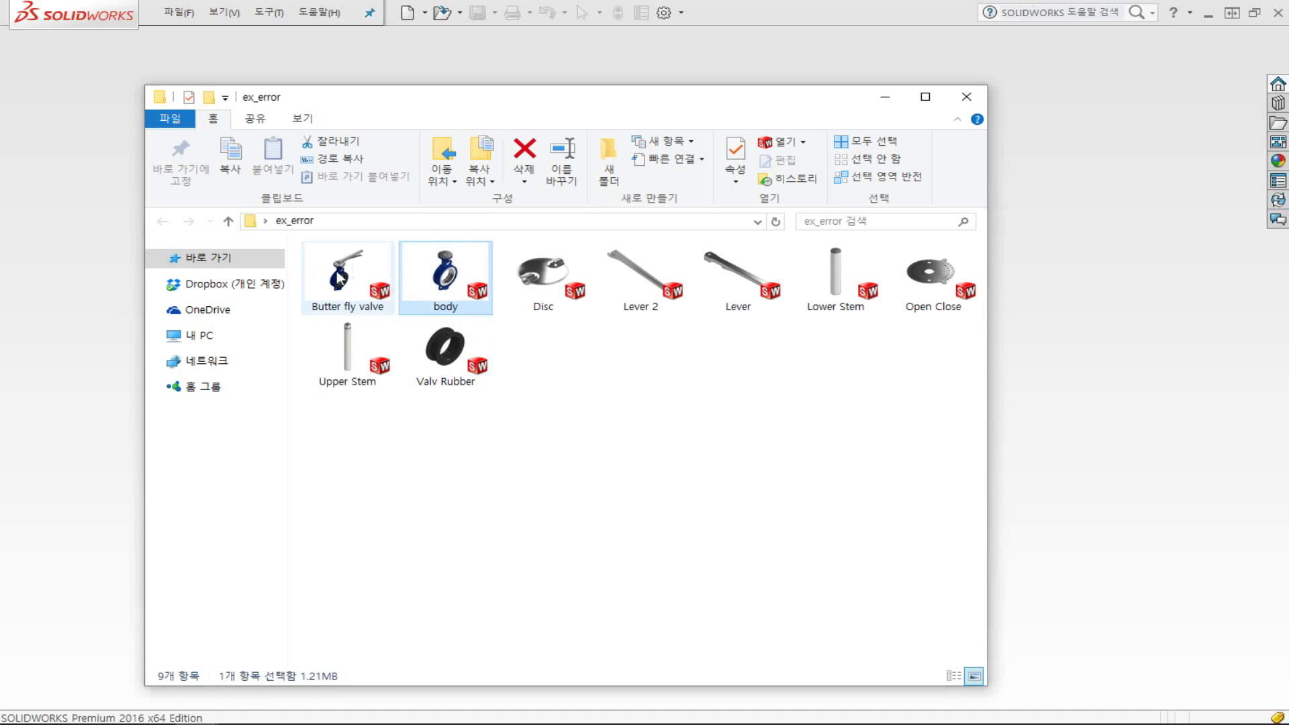
pyautogui.doubleClick(341, 279)
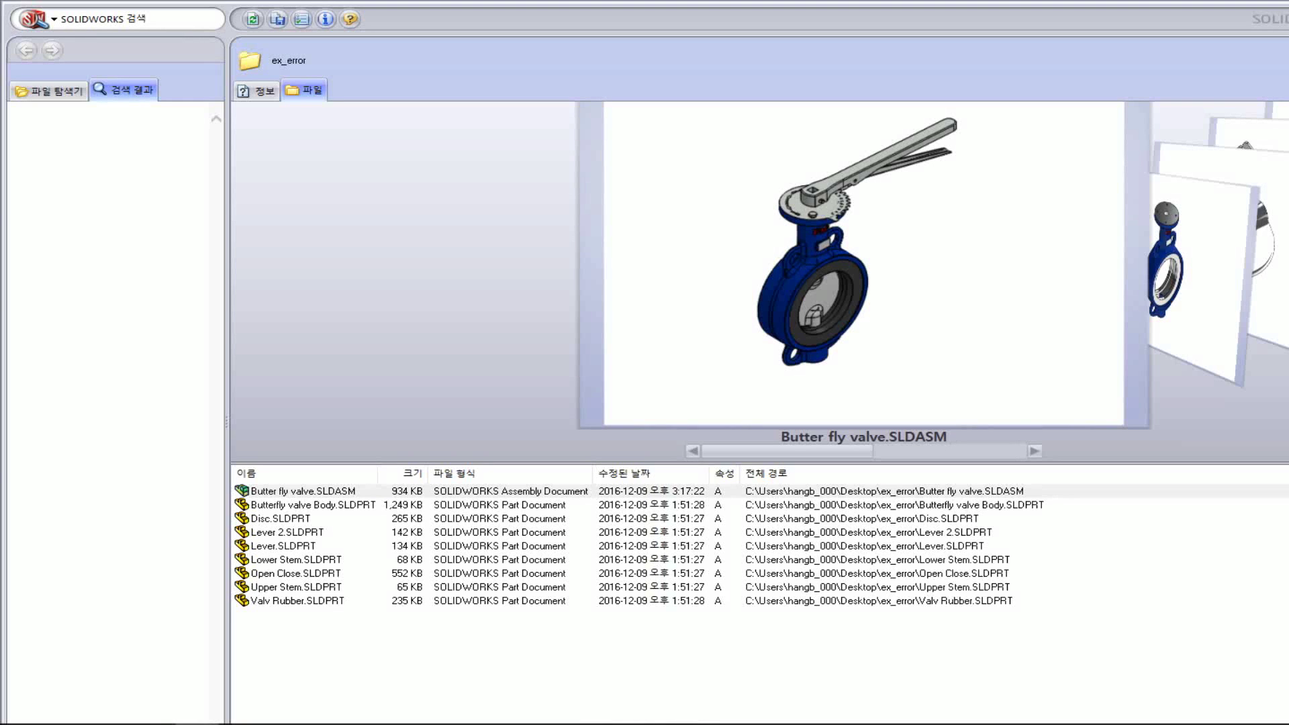
# Rename Butterfly valve Body.SLDPRT to Body.SLDPRT with Update where used kept on
pyautogui.click(308, 508)
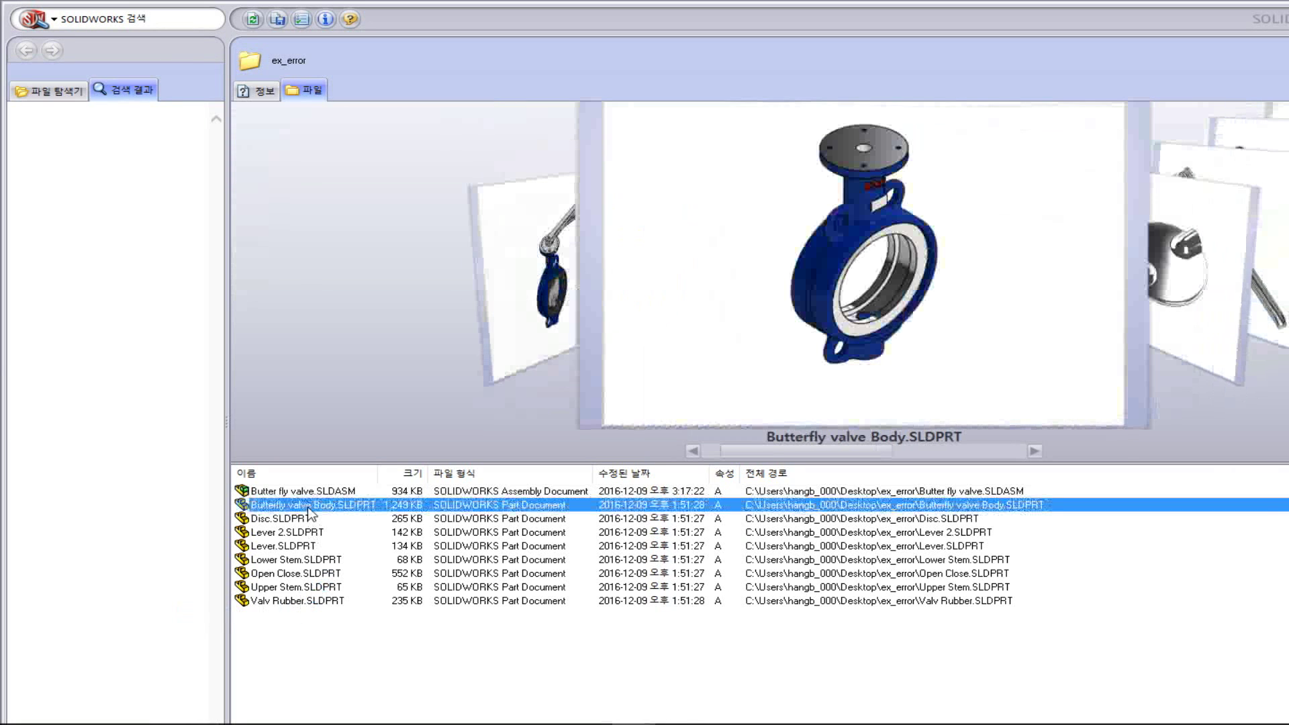
pyautogui.rightClick(310, 513)
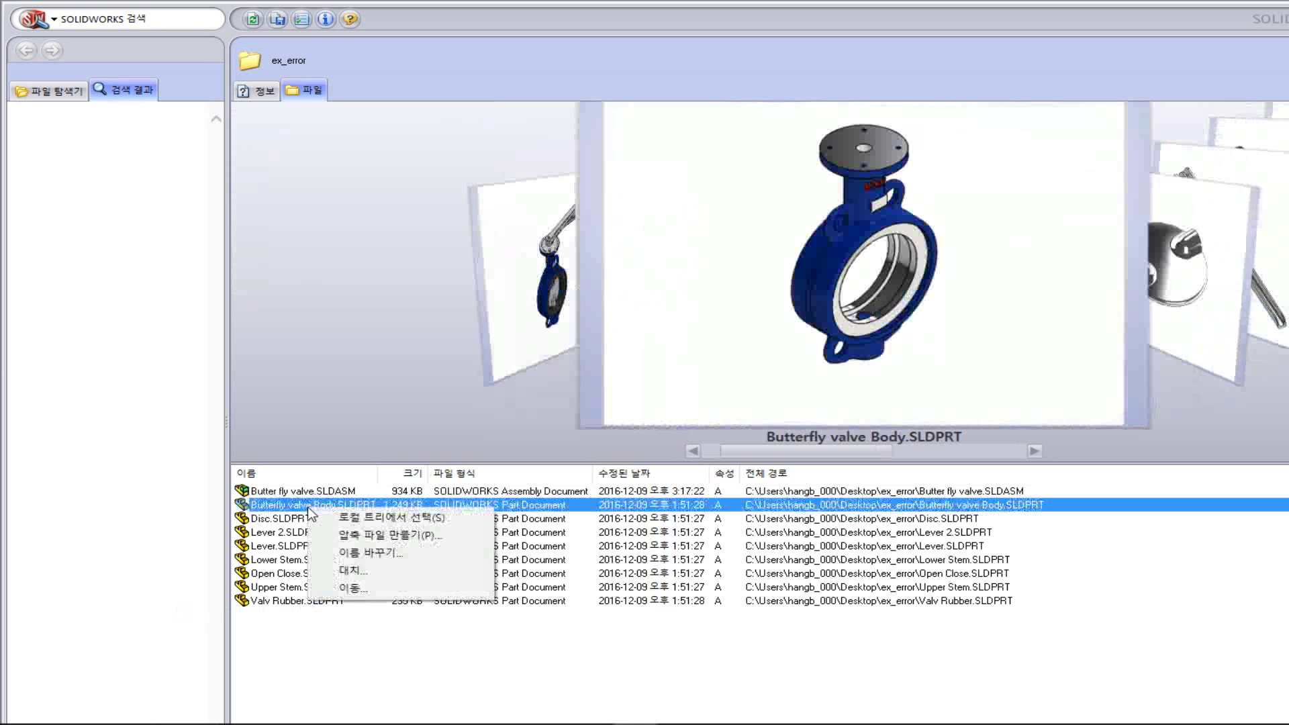
pyautogui.click(433, 558)
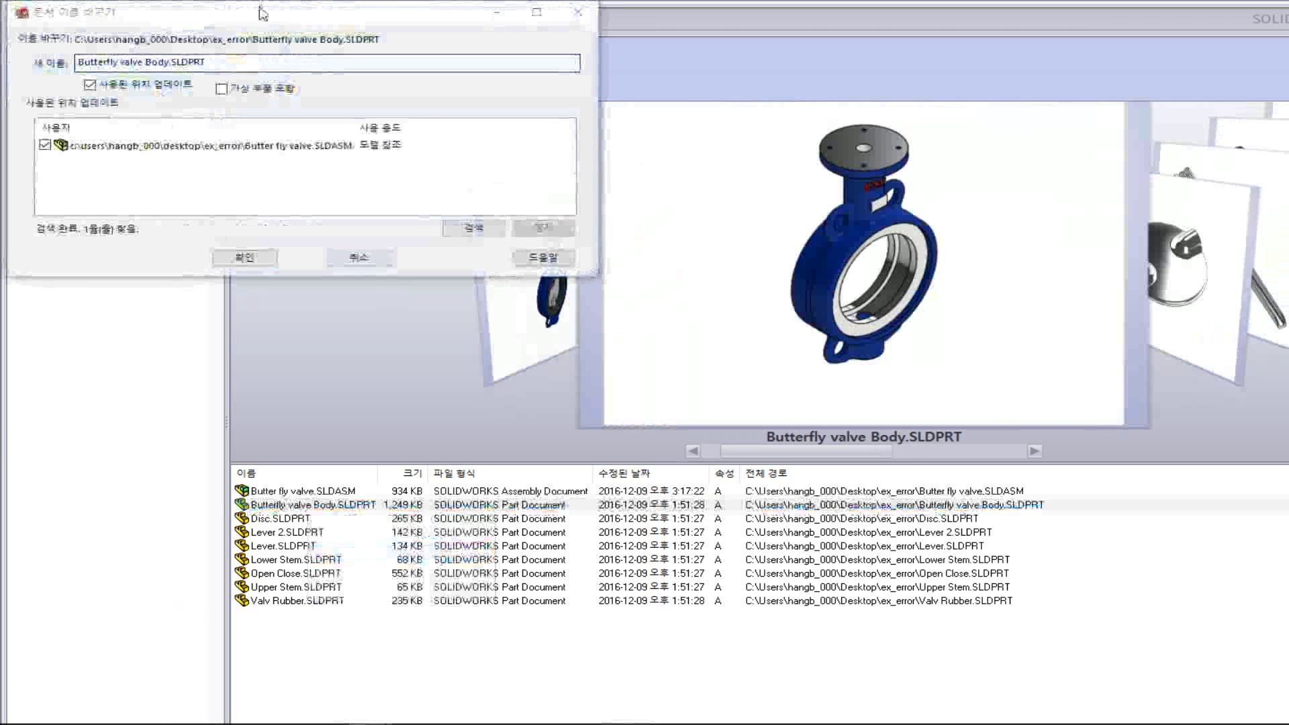
pyautogui.moveTo(262, 12); pyautogui.dragTo(572, 237)
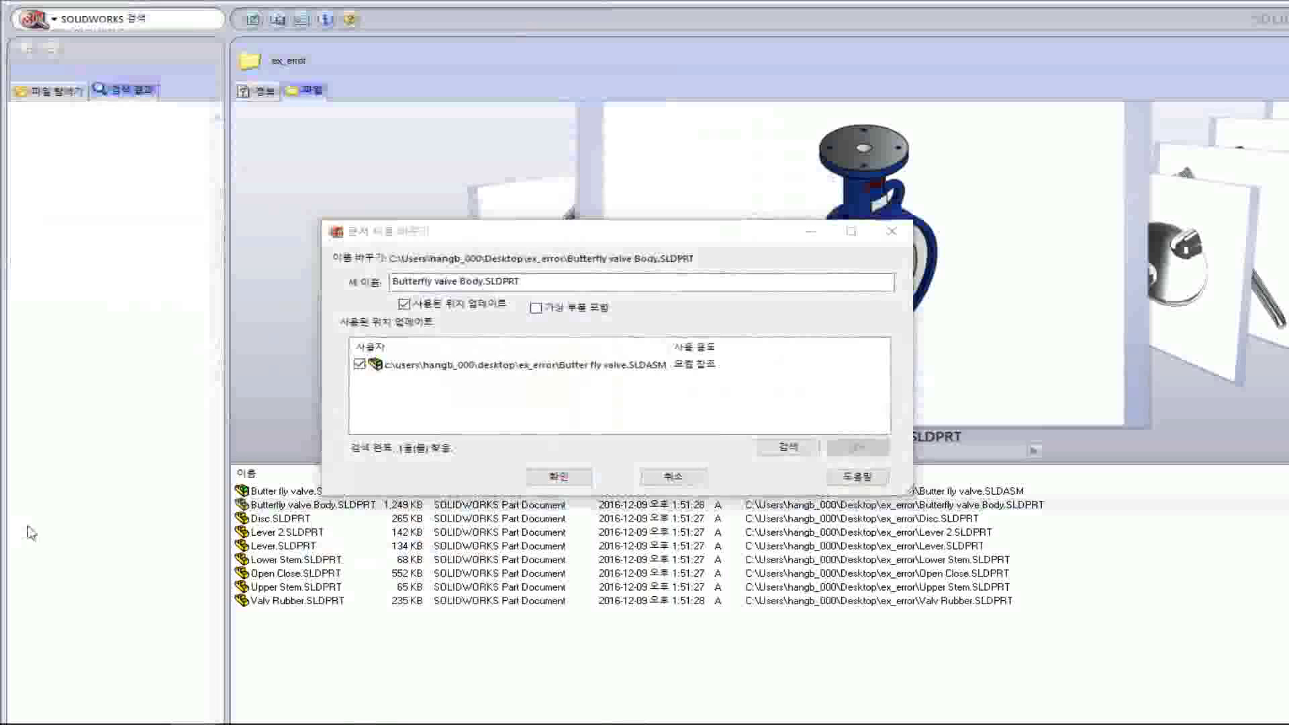
pyautogui.click(411, 396)
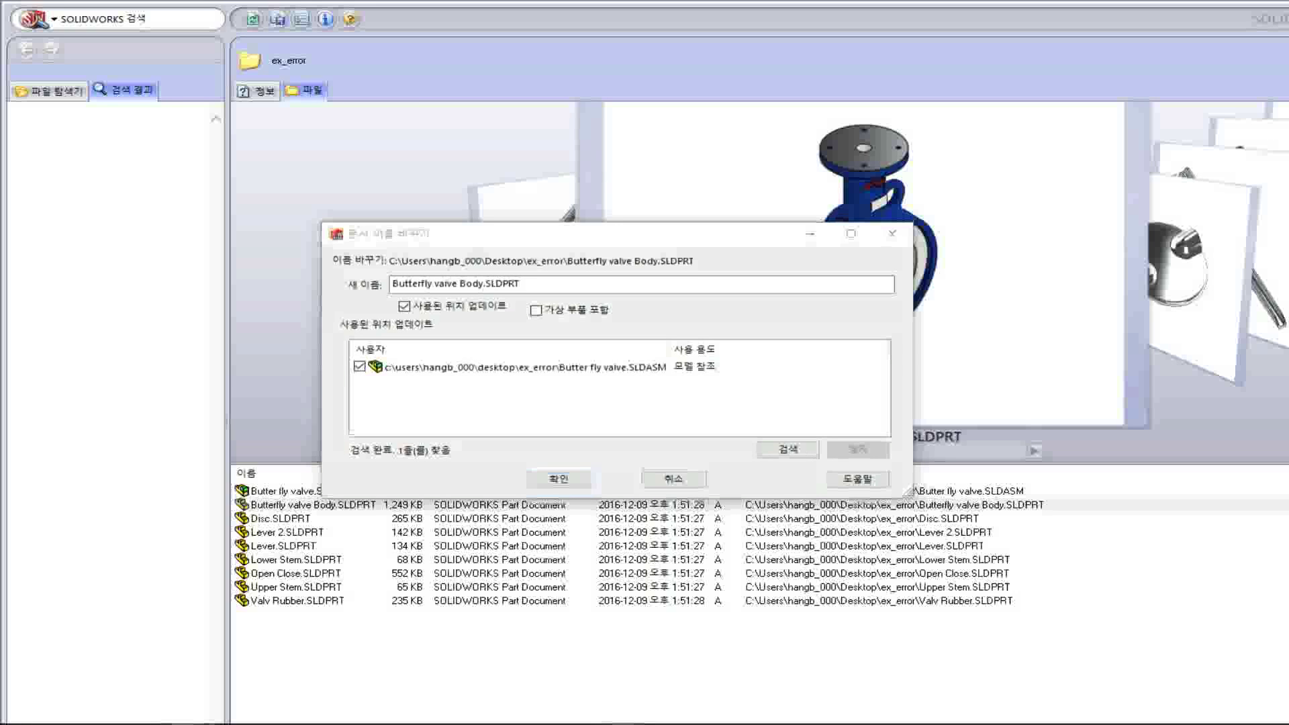
pyautogui.moveTo(460, 284); pyautogui.dragTo(308, 294)
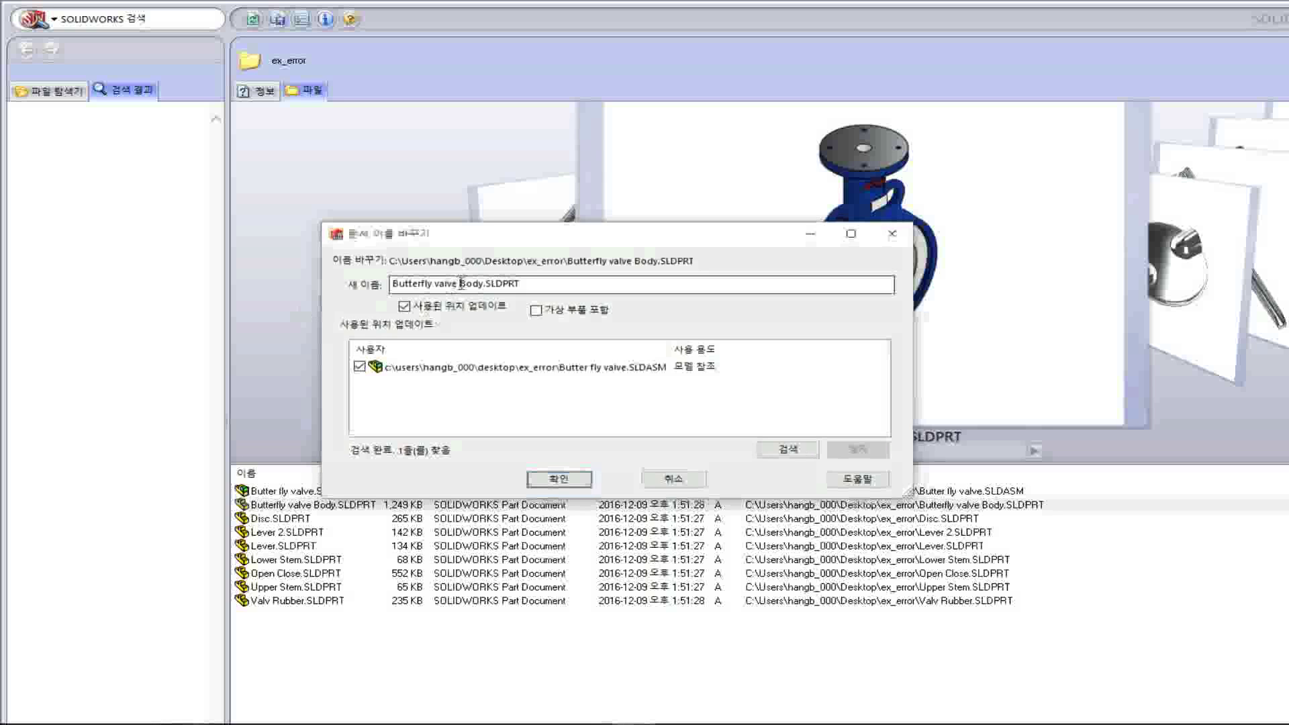
pyautogui.press('BackSpace')
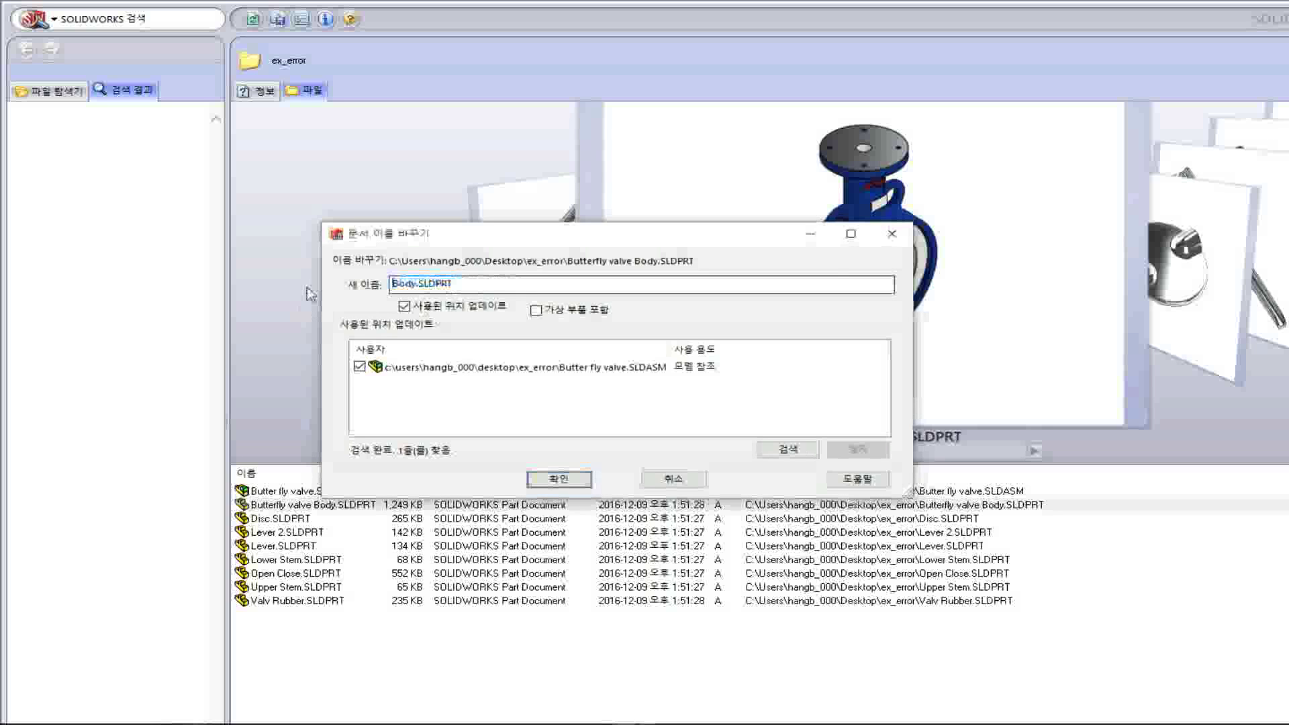
pyautogui.click(552, 479)
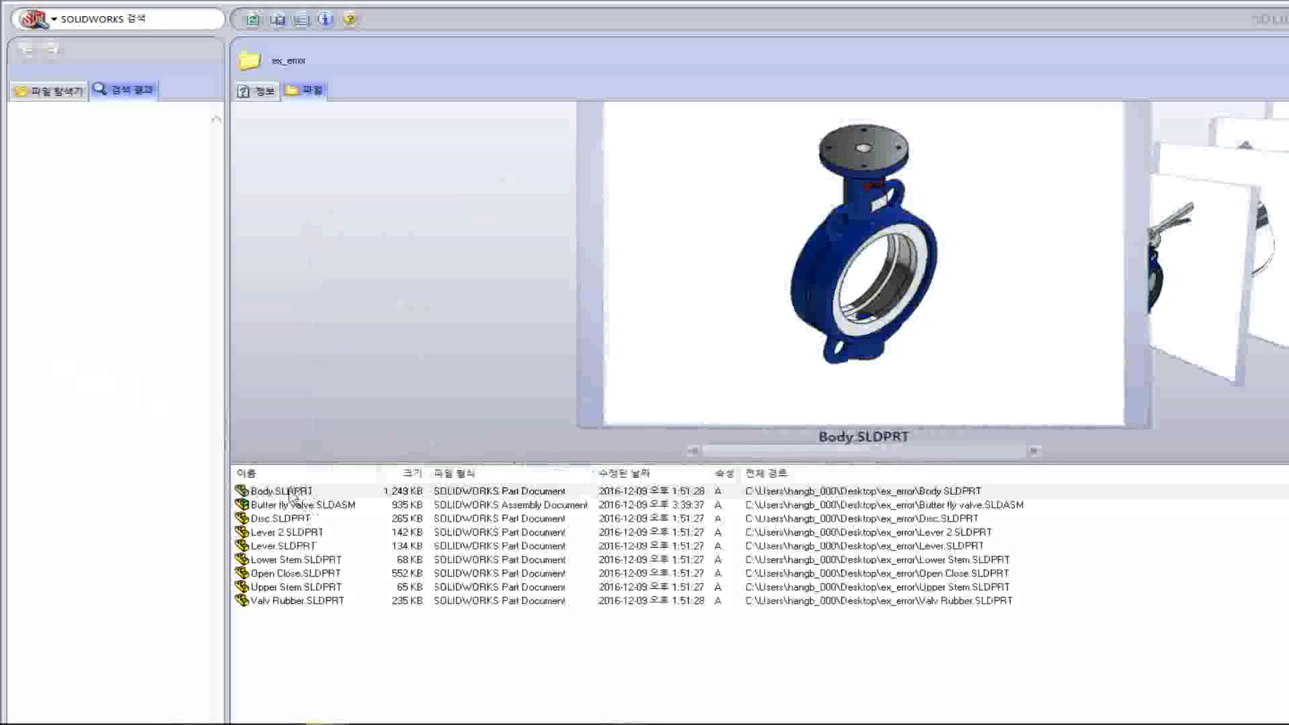
# Bring up the 이름 바꾸기 rename dialog for Body.SLDPRT and cancel it unchanged
pyautogui.rightClick(337, 495)
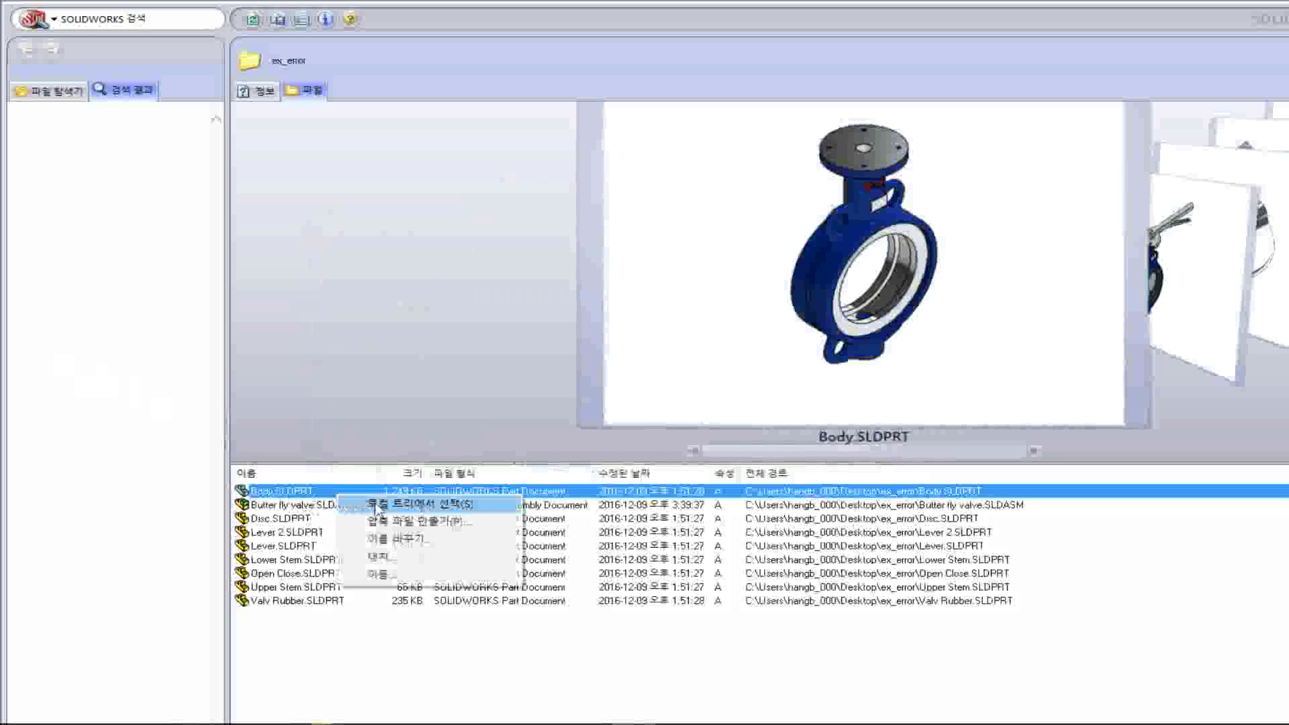
pyautogui.click(412, 541)
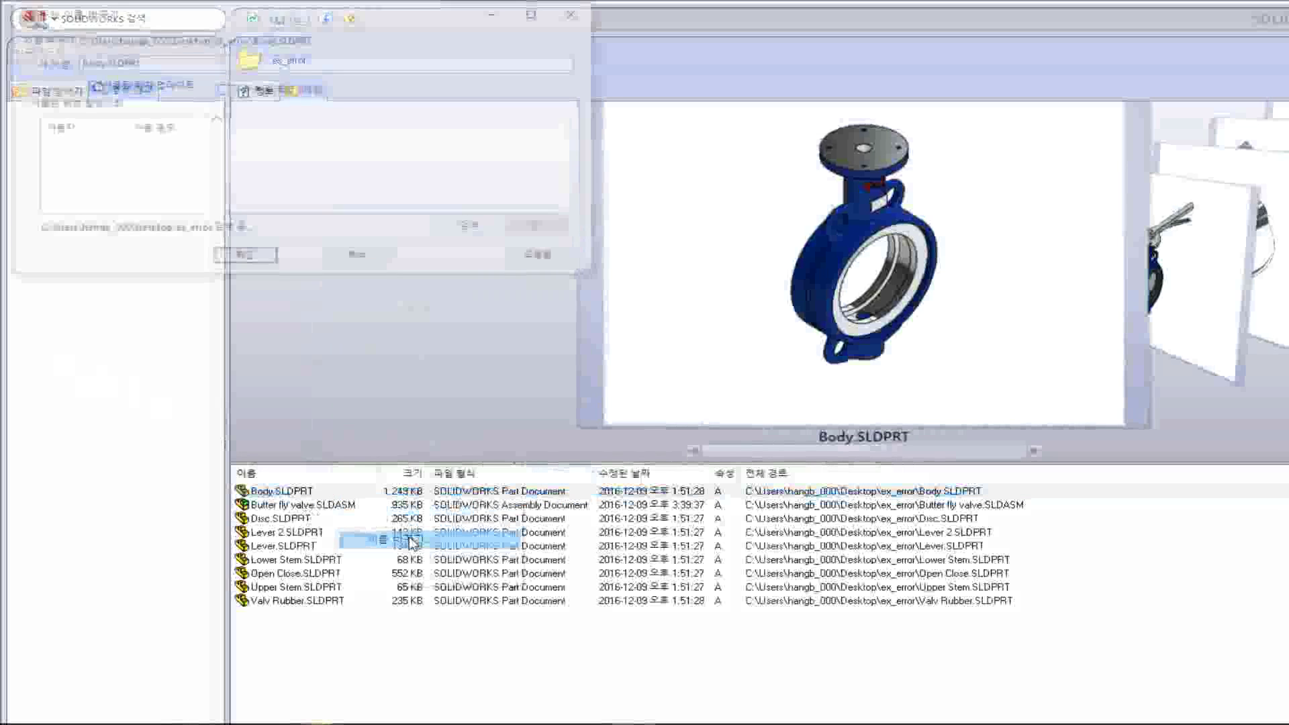
pyautogui.moveTo(337, 23); pyautogui.dragTo(670, 238)
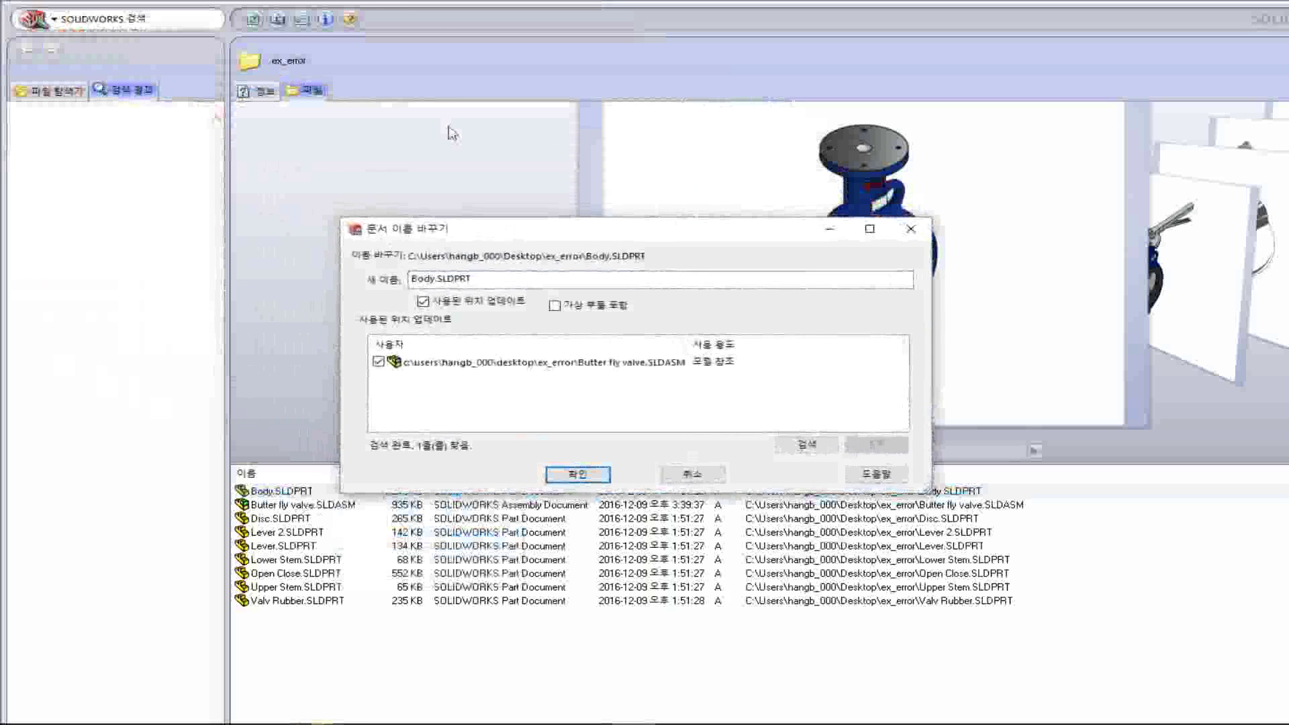
pyautogui.click(688, 474)
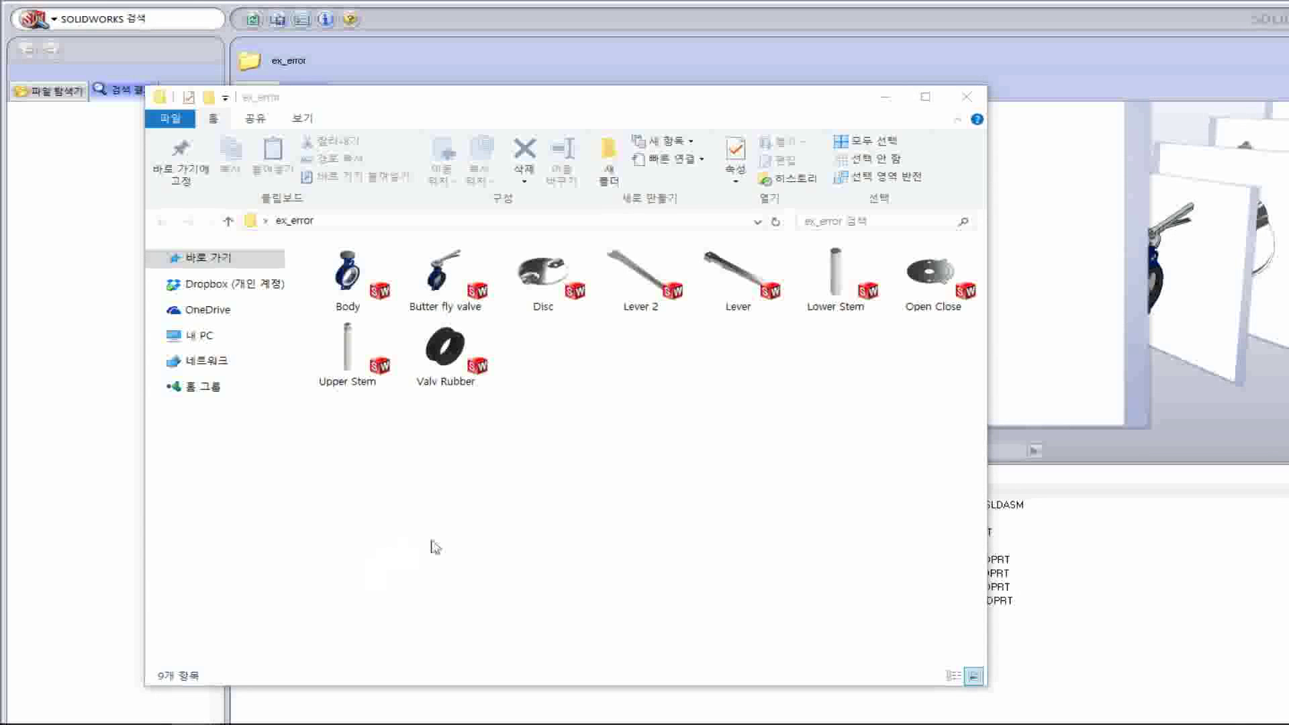
# Open the Butter fly valve assembly in SOLIDWORKS from File Explorer
pyautogui.doubleClick(446, 285)
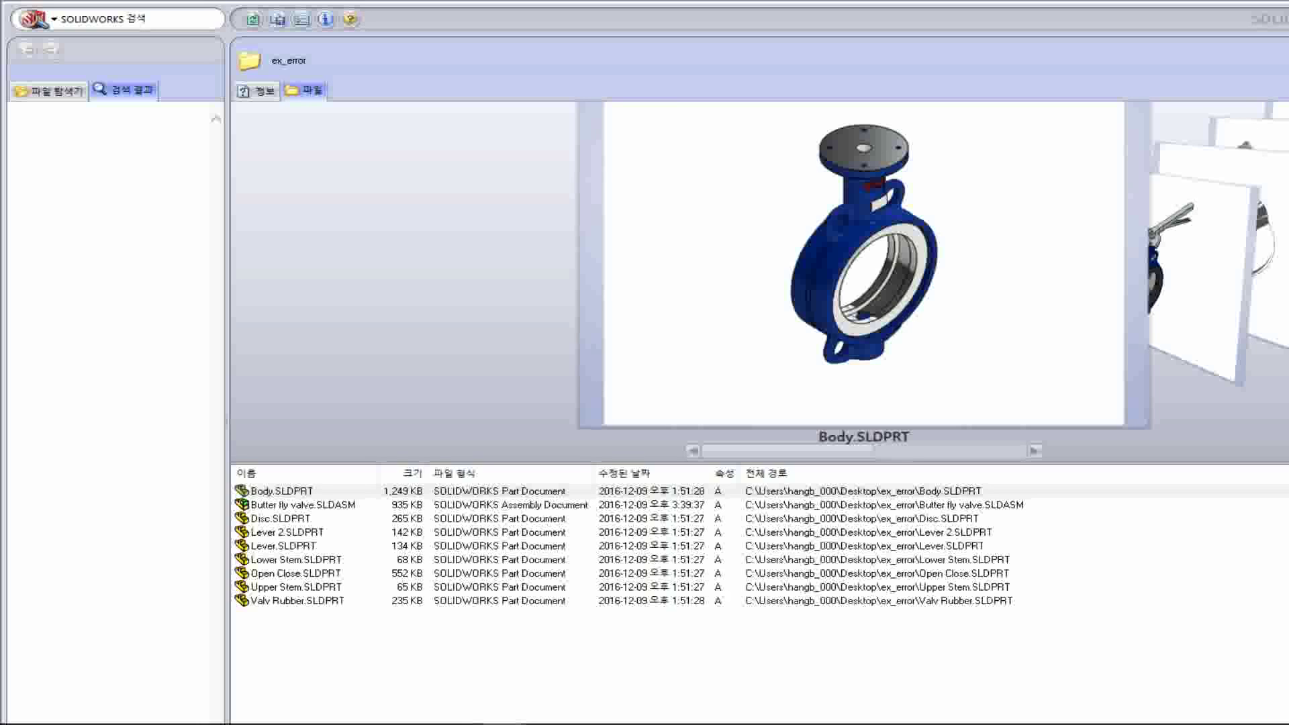
# Start Pack and Go (압축 파일 만들기) for the Butter fly valve.SLDASM assembly
pyautogui.click(336, 505)
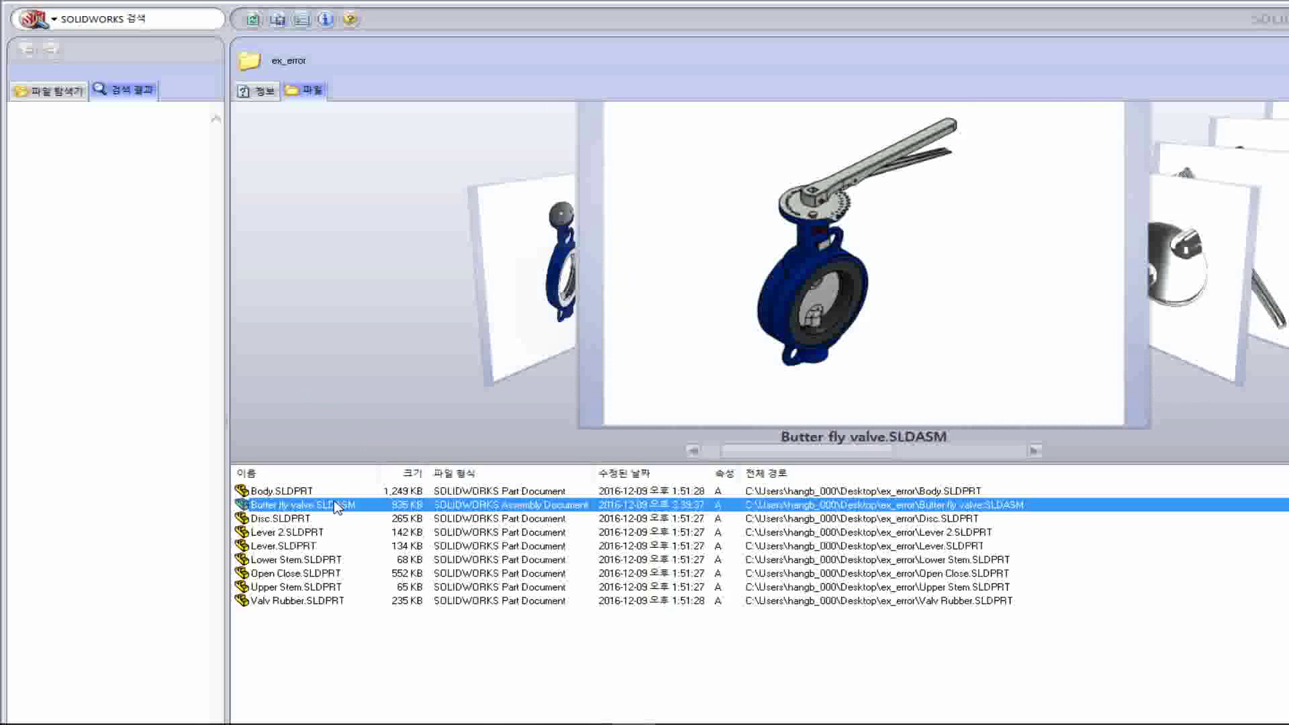
pyautogui.rightClick(336, 506)
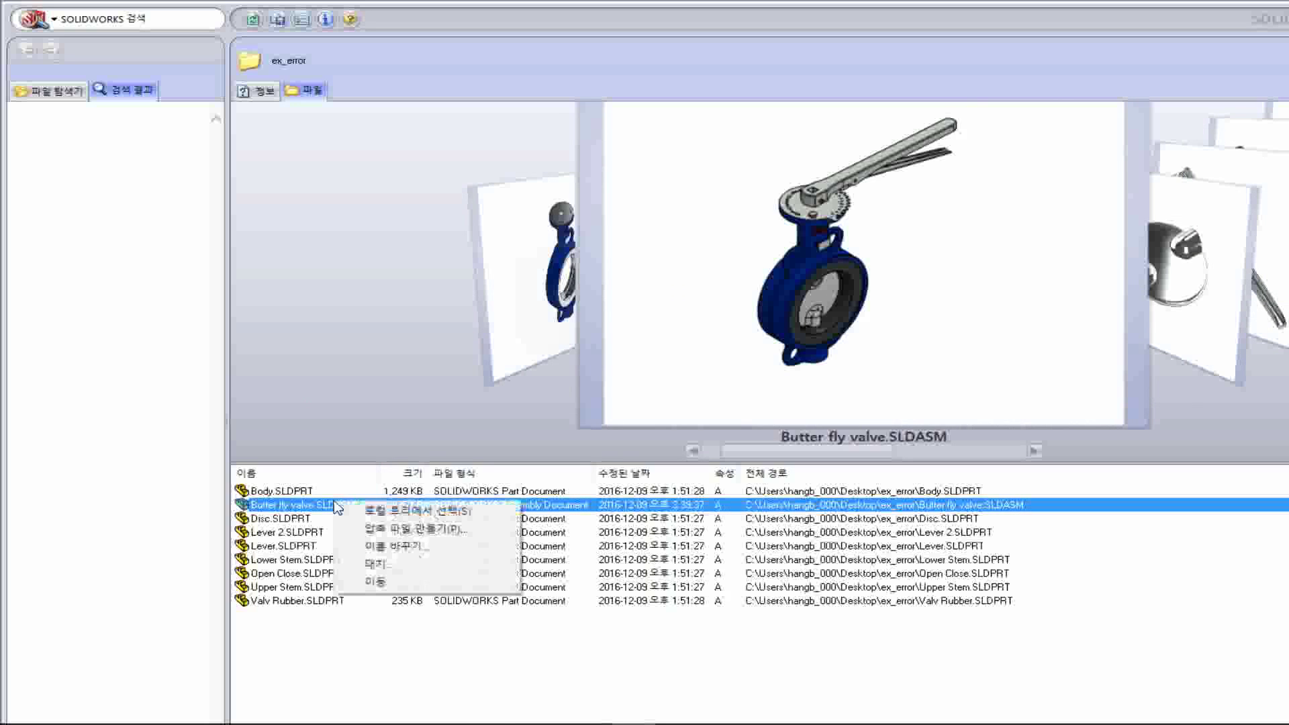
pyautogui.click(396, 528)
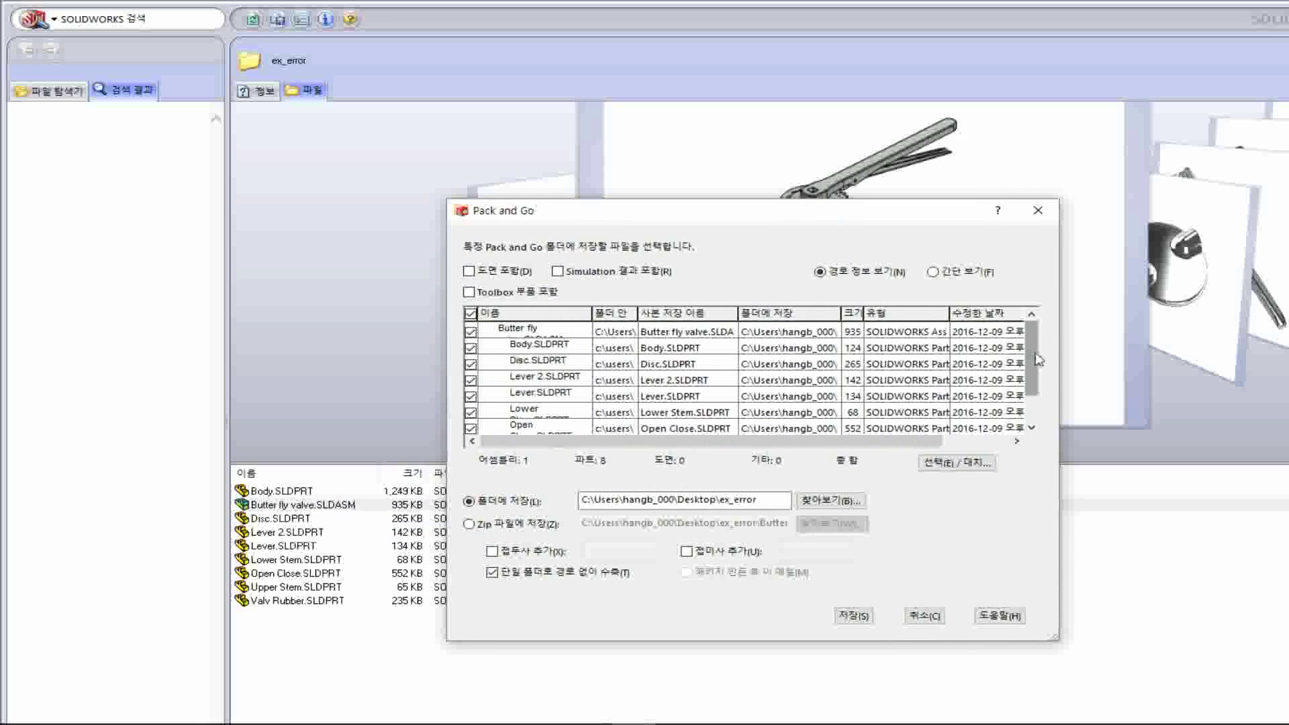
# Scroll the Pack and Go file list, then cancel without saving
pyautogui.moveTo(1034, 358)
pyautogui.mouseDown()
pyautogui.moveTo(1048, 400)
pyautogui.moveTo(1050, 345)
pyautogui.mouseUp()
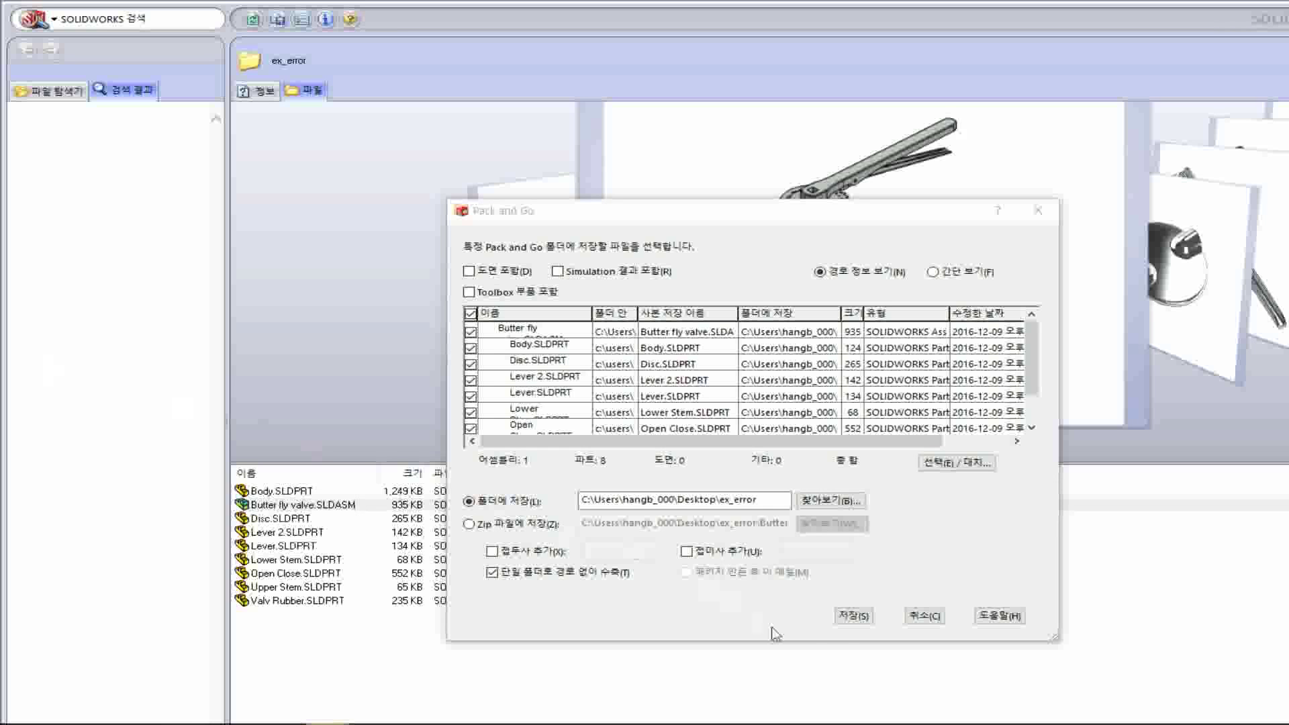
pyautogui.click(920, 616)
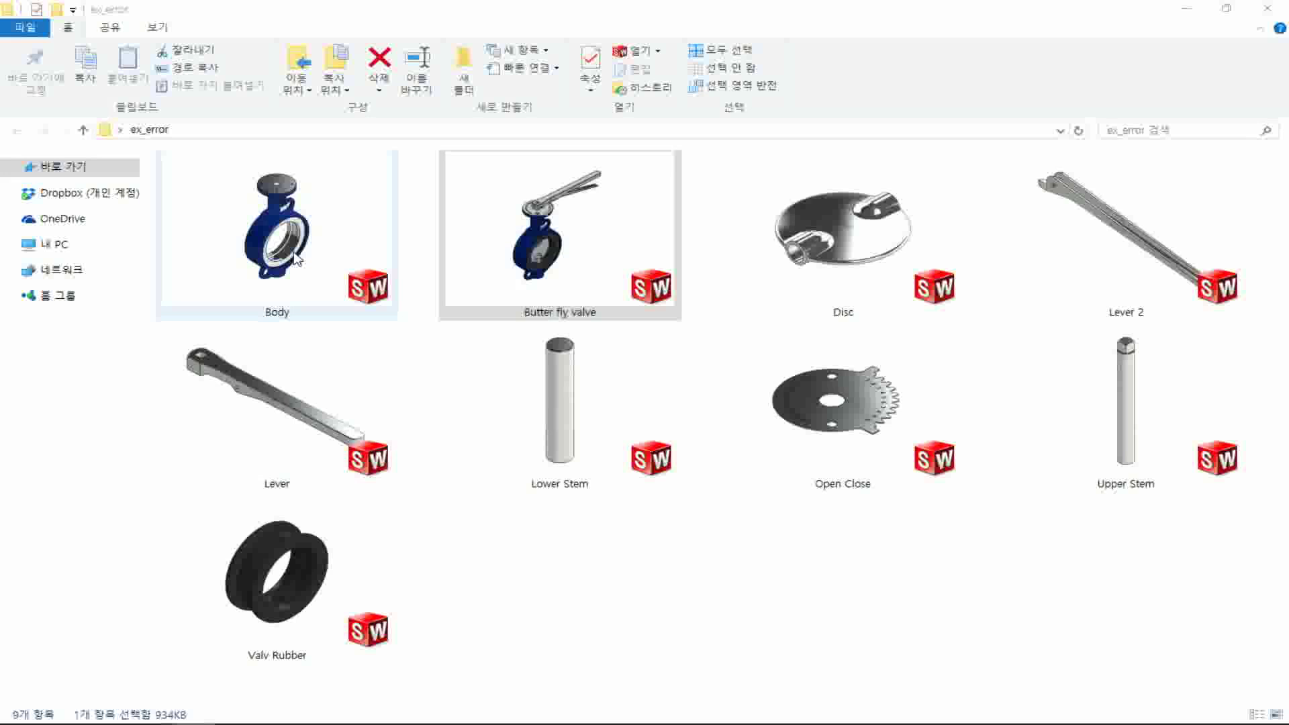
# Launch SOLIDWORKS > 이름 바꾸기(R) on the Body part from the File Explorer shell menu
pyautogui.click(296, 258)
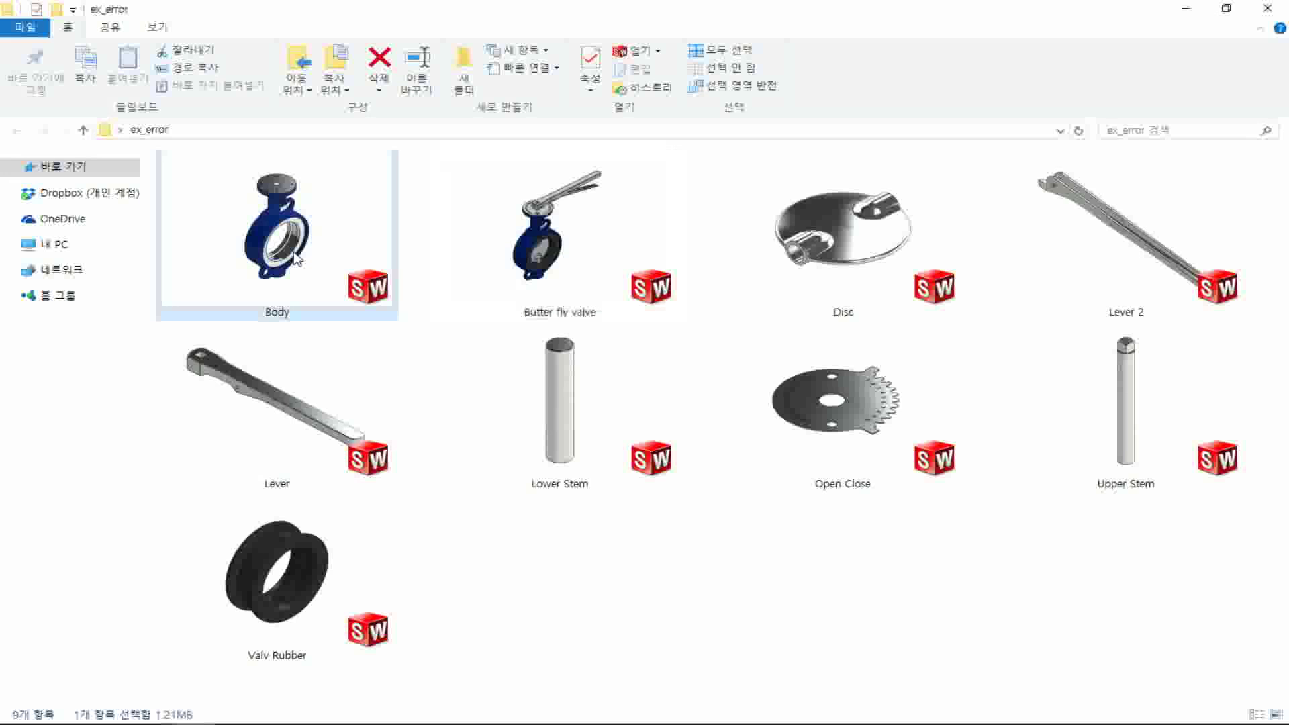
pyautogui.doubleClick(296, 258)
pyautogui.rightClick(296, 258)
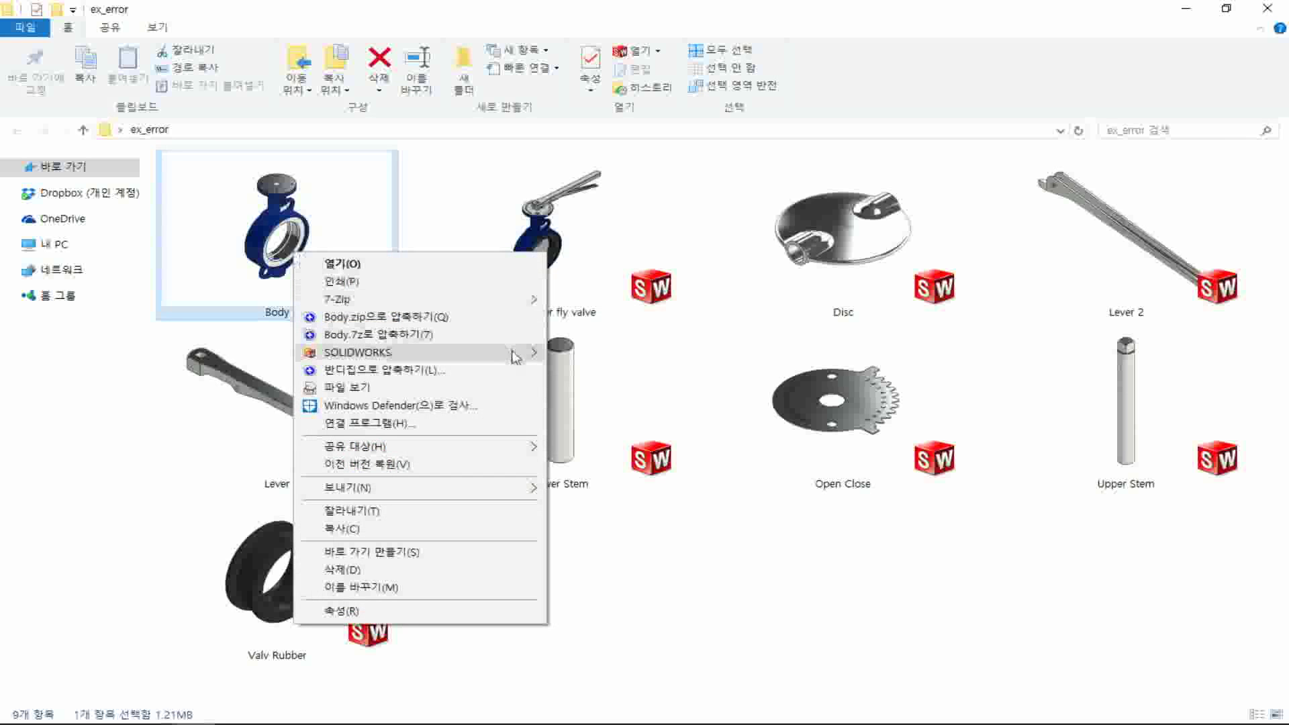
pyautogui.moveTo(357, 352)
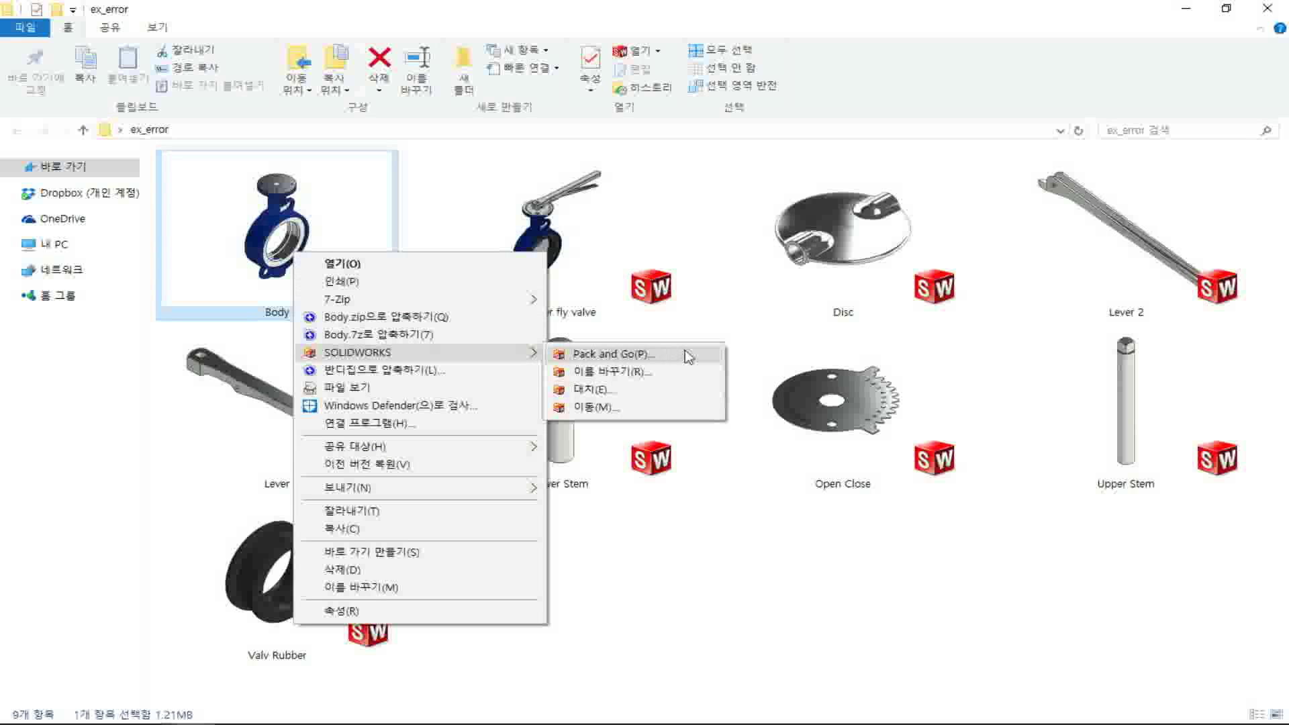
pyautogui.click(651, 376)
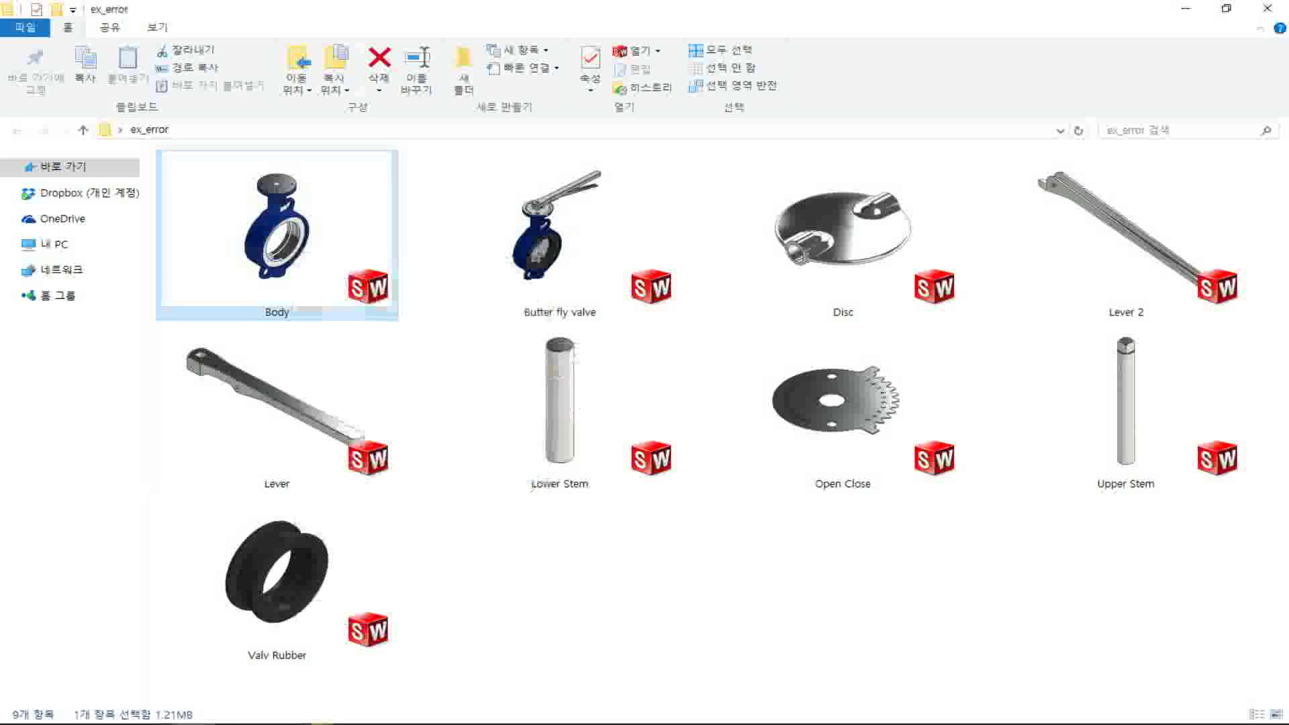